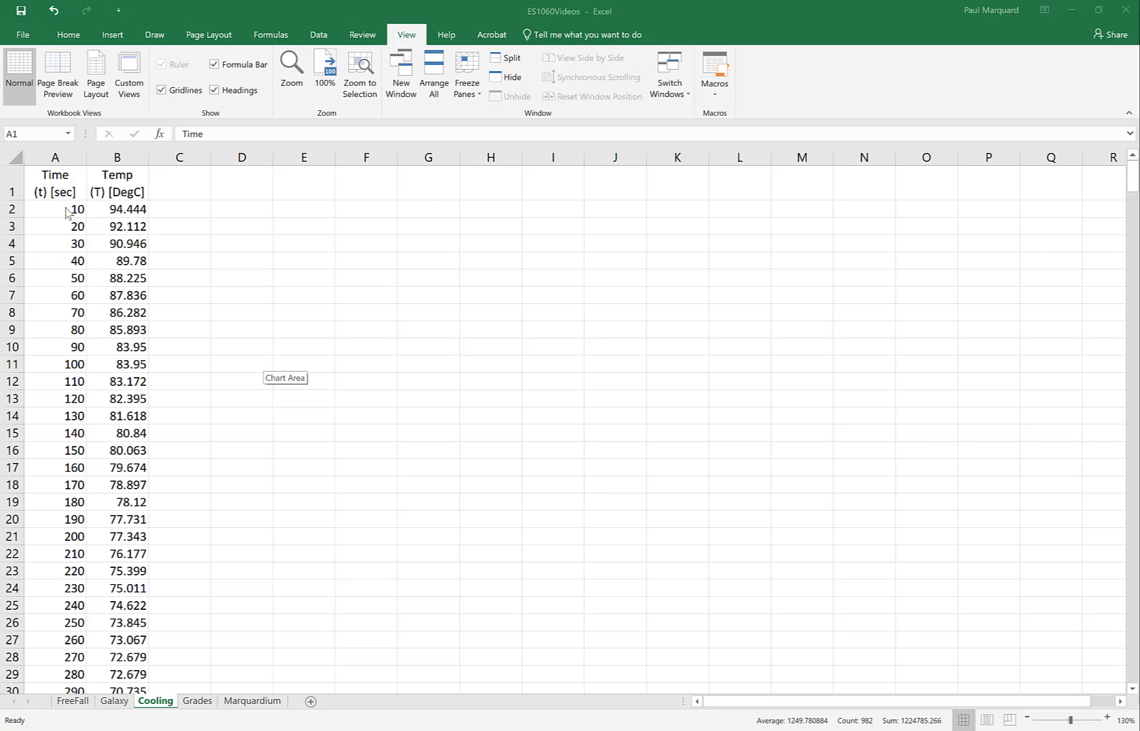
Freeze the panes with the Time and Temp headers in A1:B1 selected, and unfreeze them
left_click(52, 189)
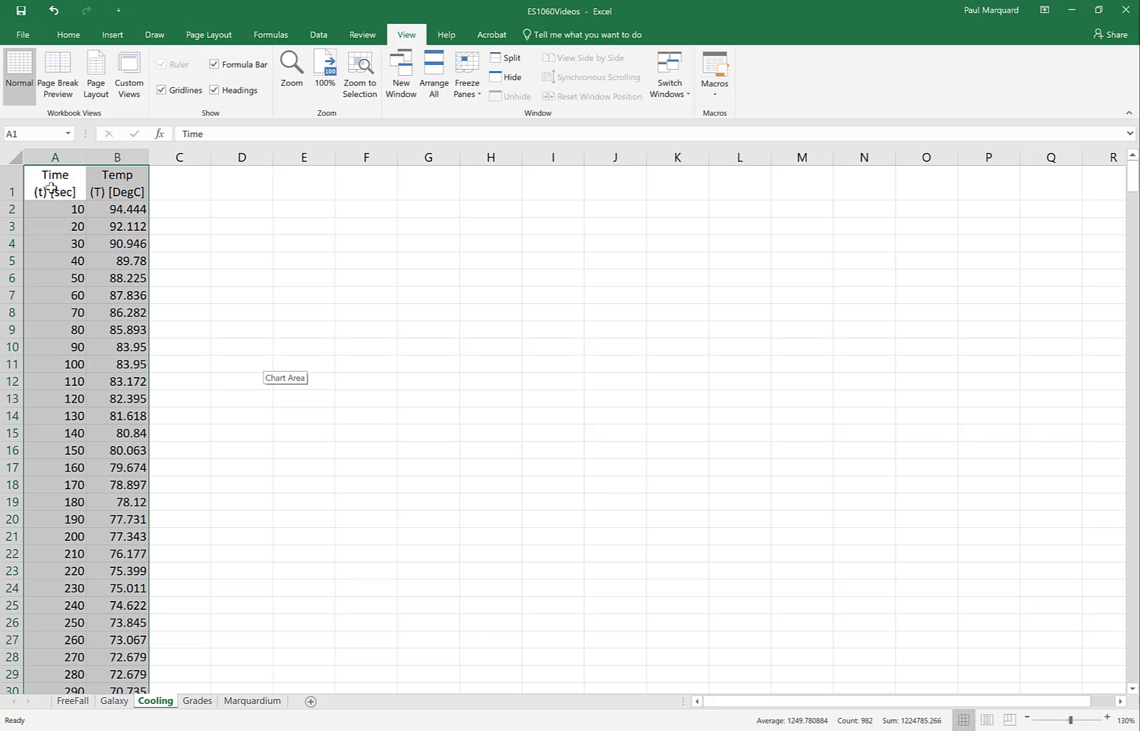
left_click_drag(51, 189, 98, 192)
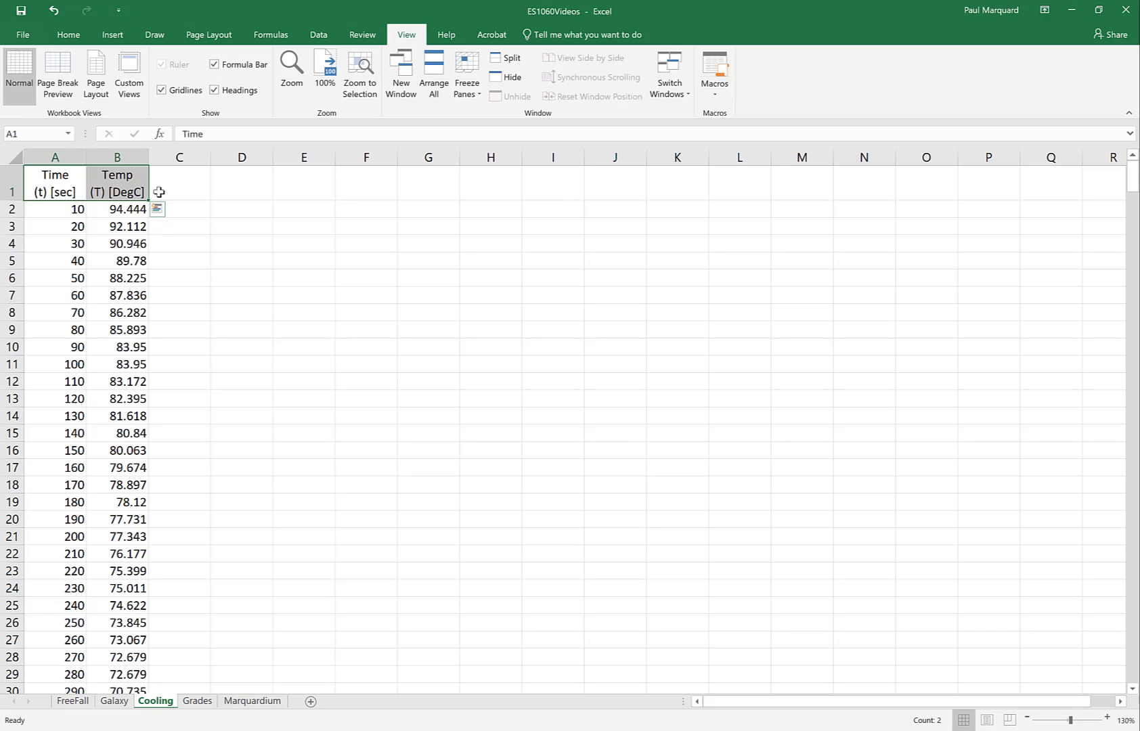
left_click(467, 82)
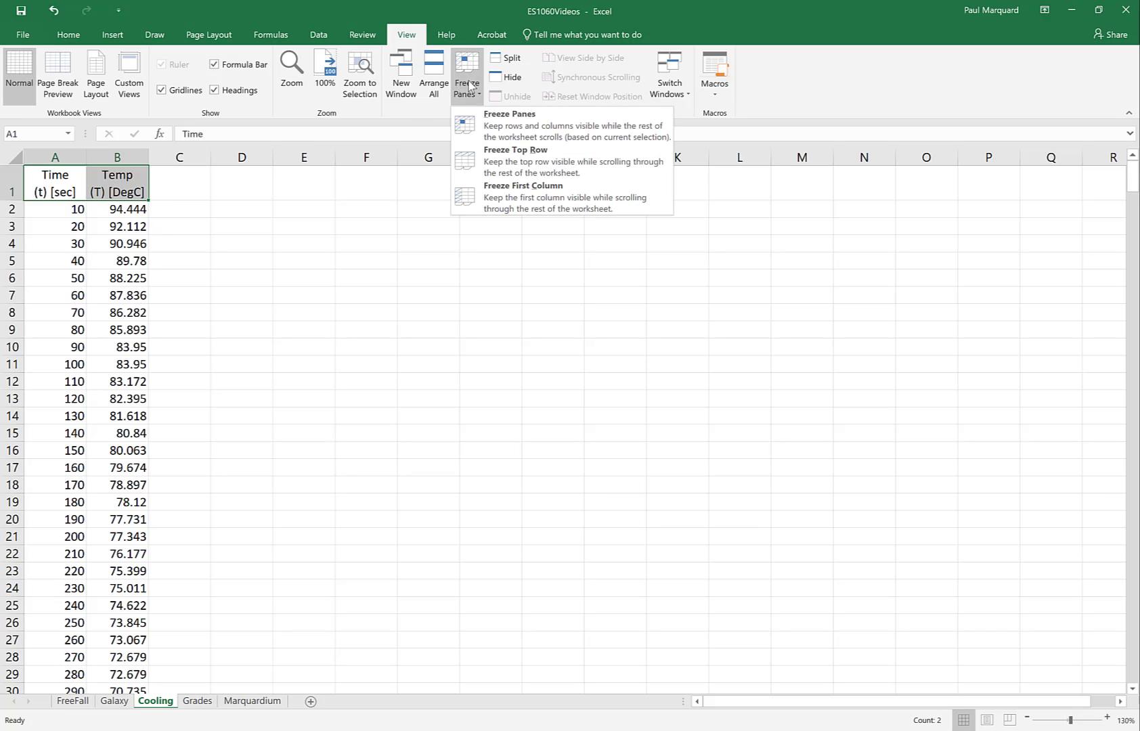
left_click(491, 128)
left_click(467, 83)
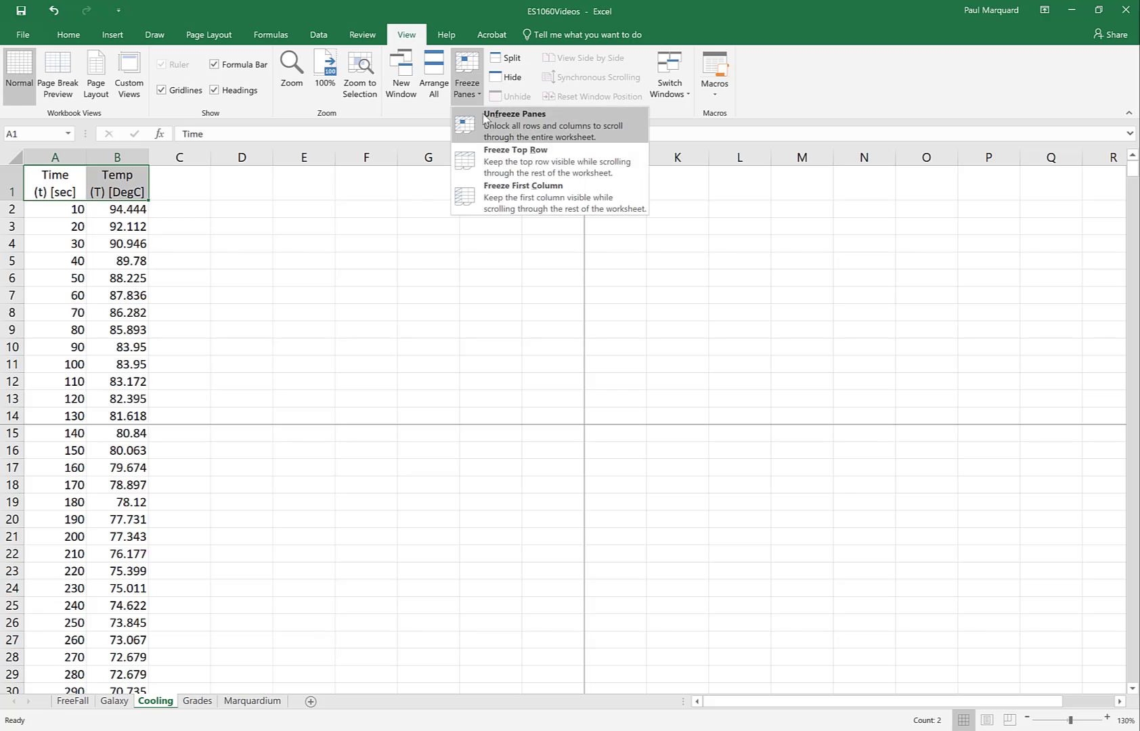
left_click(484, 119)
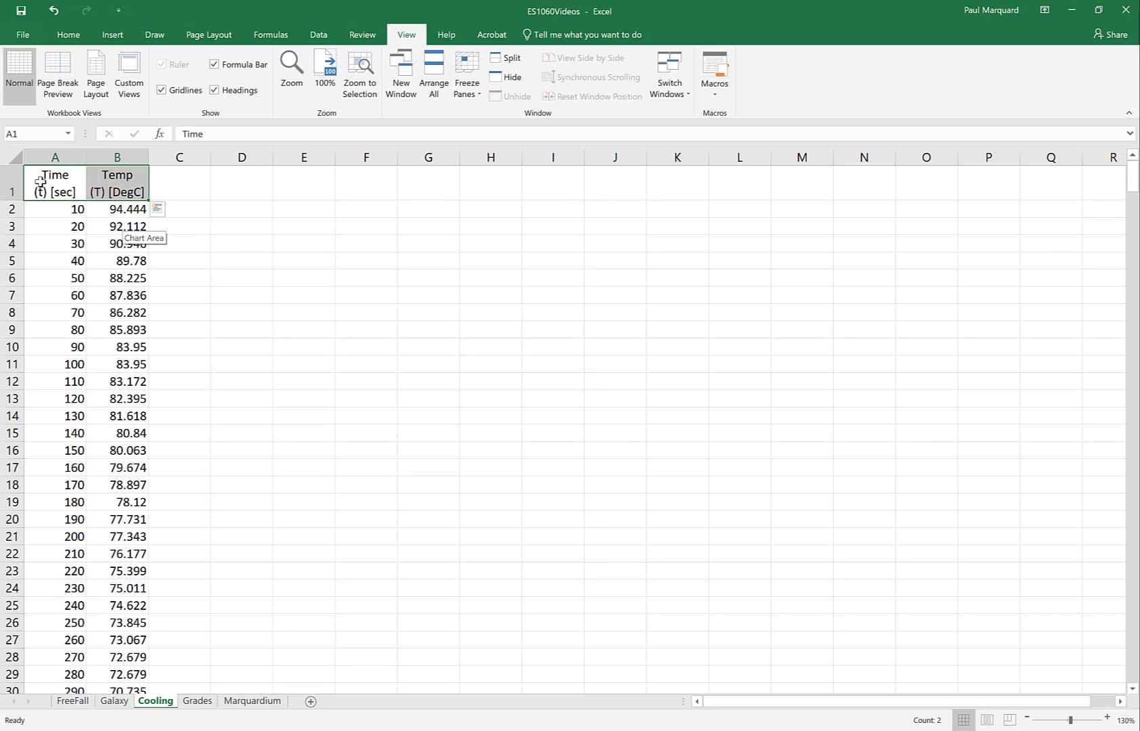
Plot the full Time and Temp data in A1:B491 as a scatter chart with smooth lines
left_click_drag(45, 186, 103, 730)
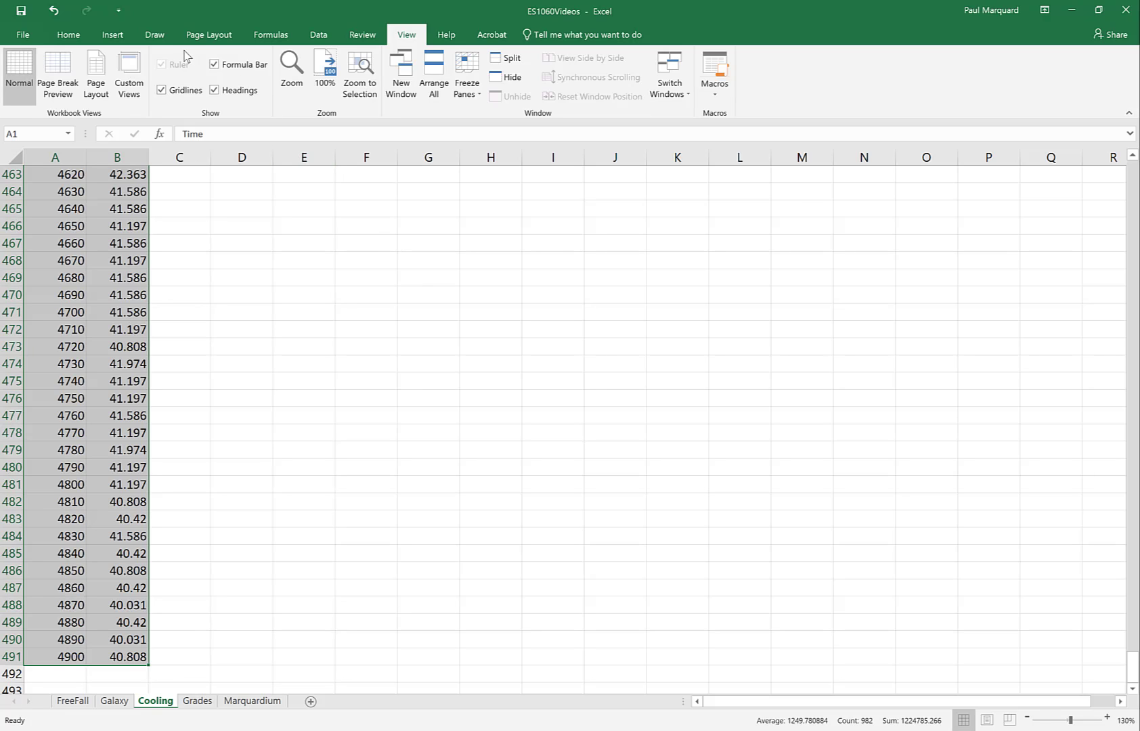
left_click(112, 35)
left_click(501, 92)
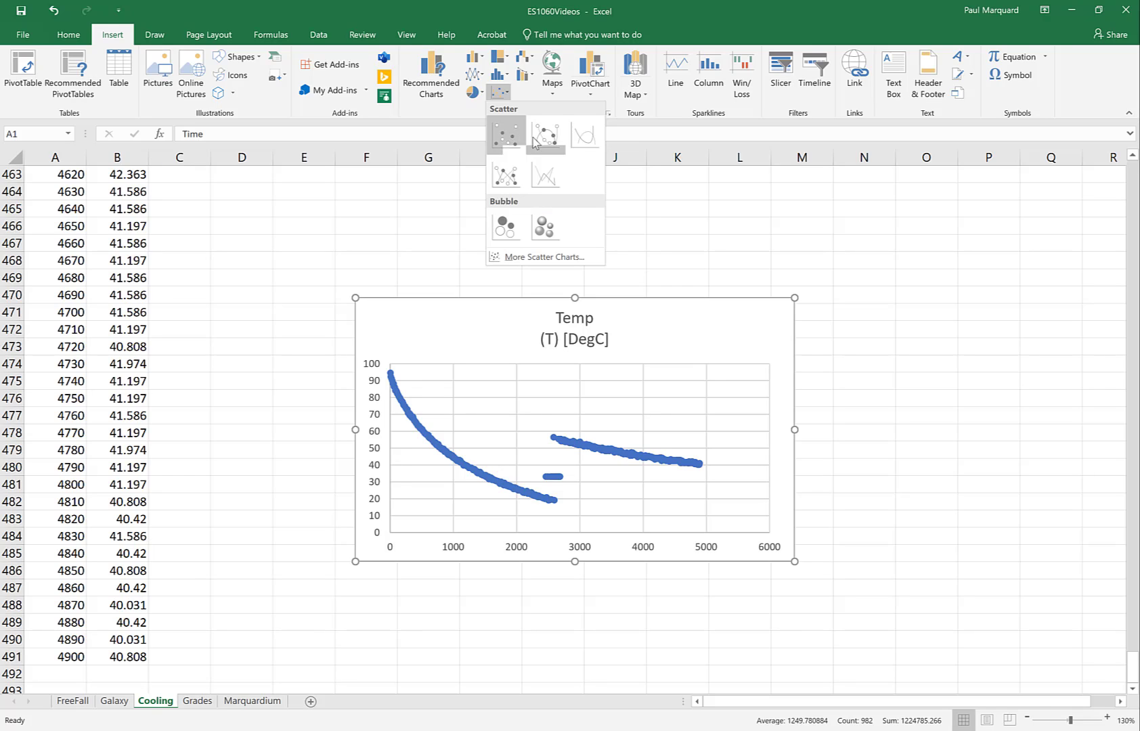
left_click(576, 140)
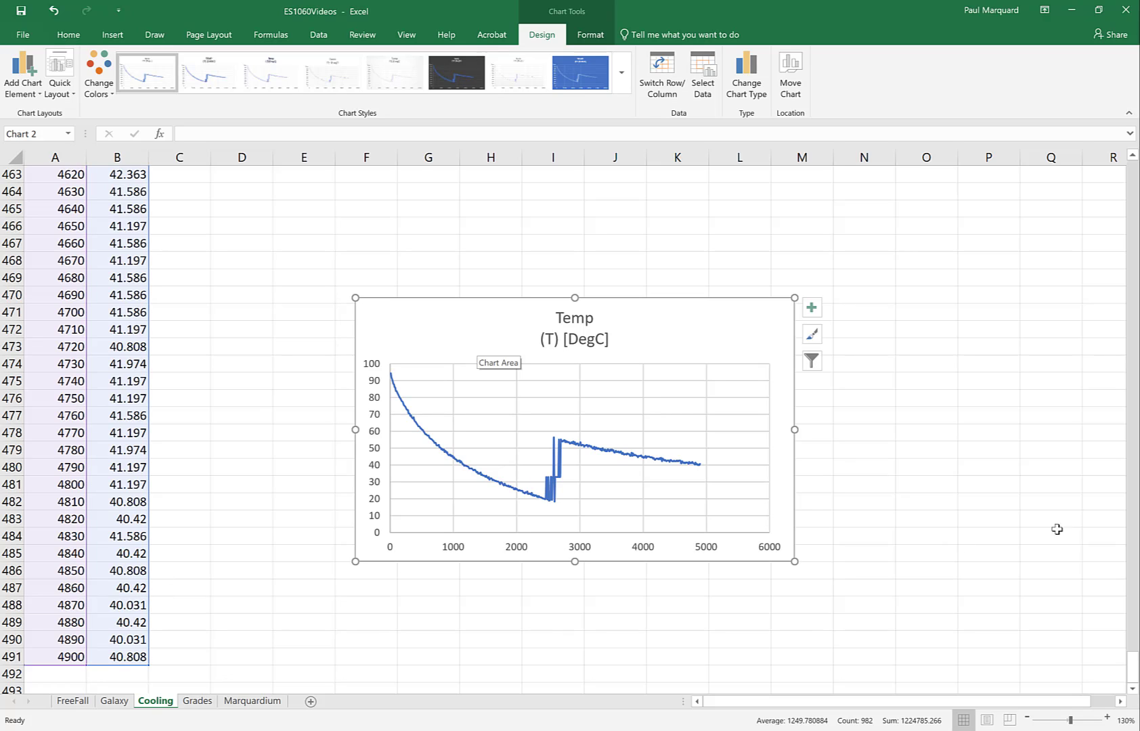
left_click_drag(1134, 677, 1134, 666)
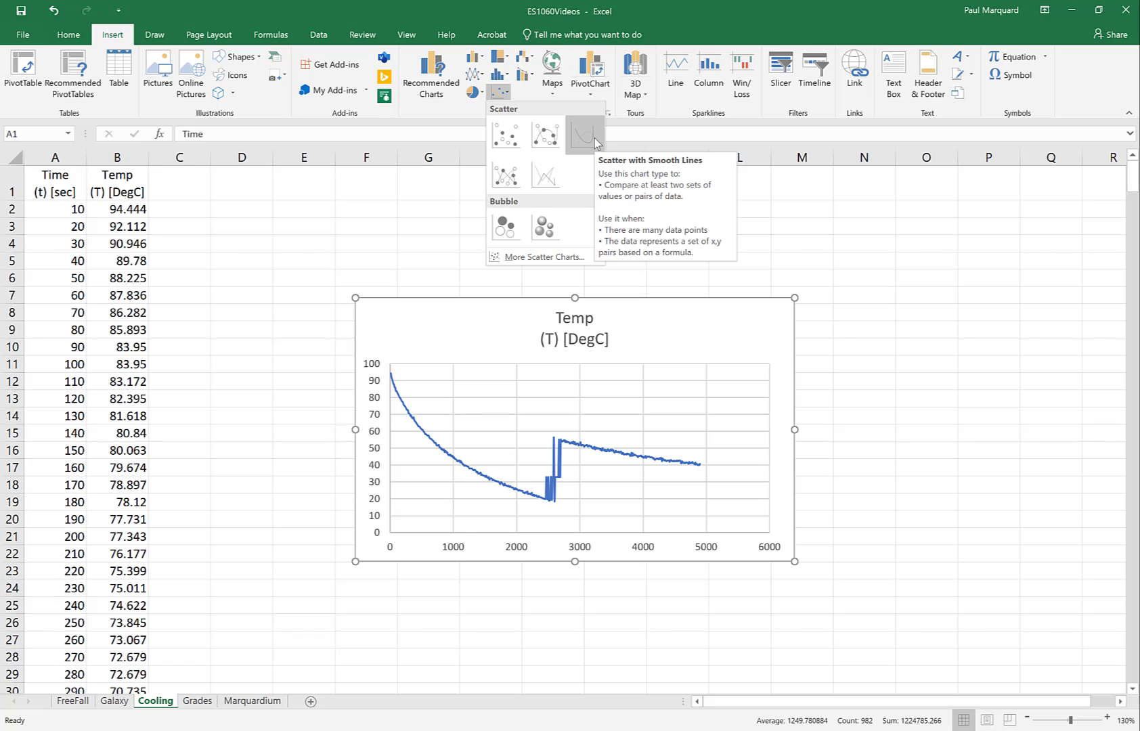
left_click(594, 138)
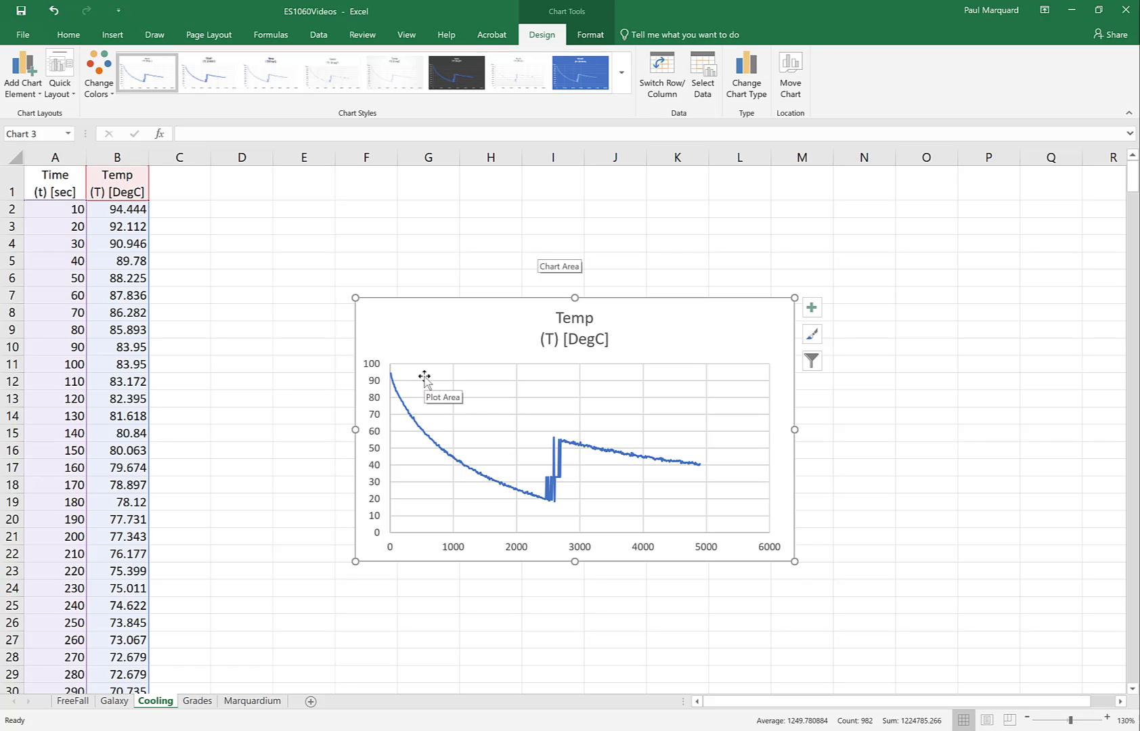
Circle the initial cooling curve and the temperature jump near 2500 seconds on the chart in black ink
mouse_move(375, 344)
left_mouse_down()
mouse_move(406, 372)
mouse_move(461, 502)
mouse_move(369, 343)
left_mouse_up()
mouse_move(389, 340)
left_mouse_down()
mouse_move(495, 435)
mouse_move(529, 521)
left_mouse_up()
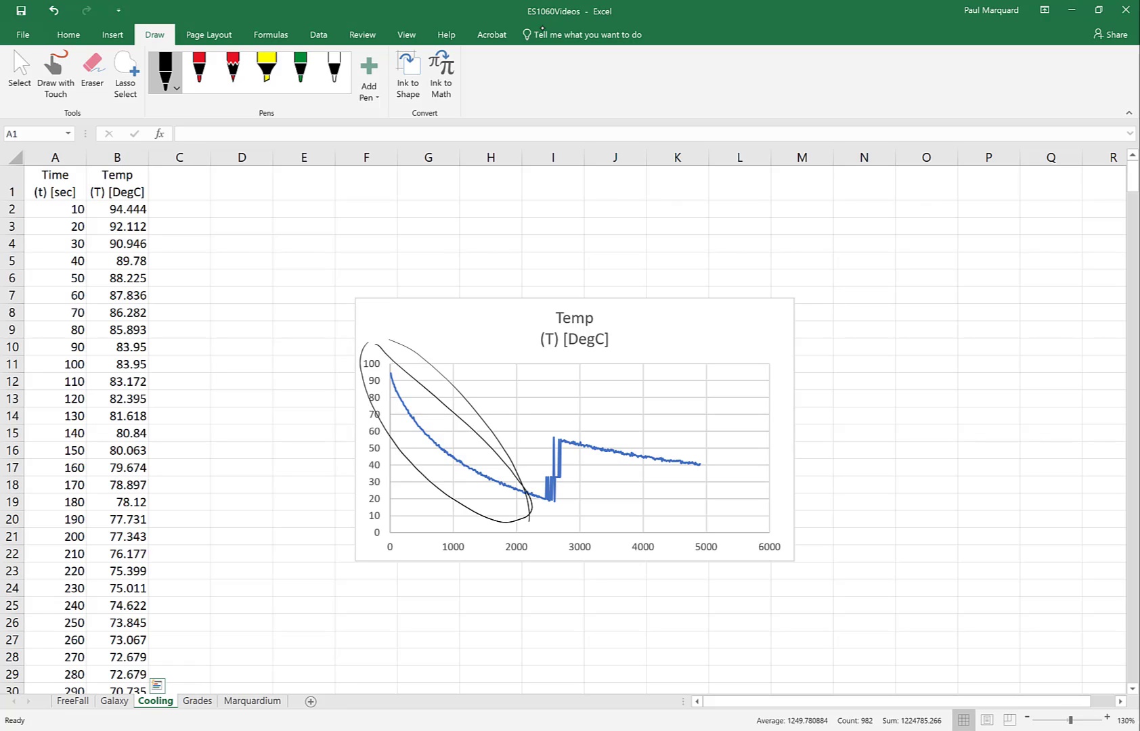
mouse_move(524, 421)
left_mouse_down()
mouse_move(542, 412)
mouse_move(530, 481)
mouse_move(565, 489)
mouse_move(553, 414)
left_mouse_up()
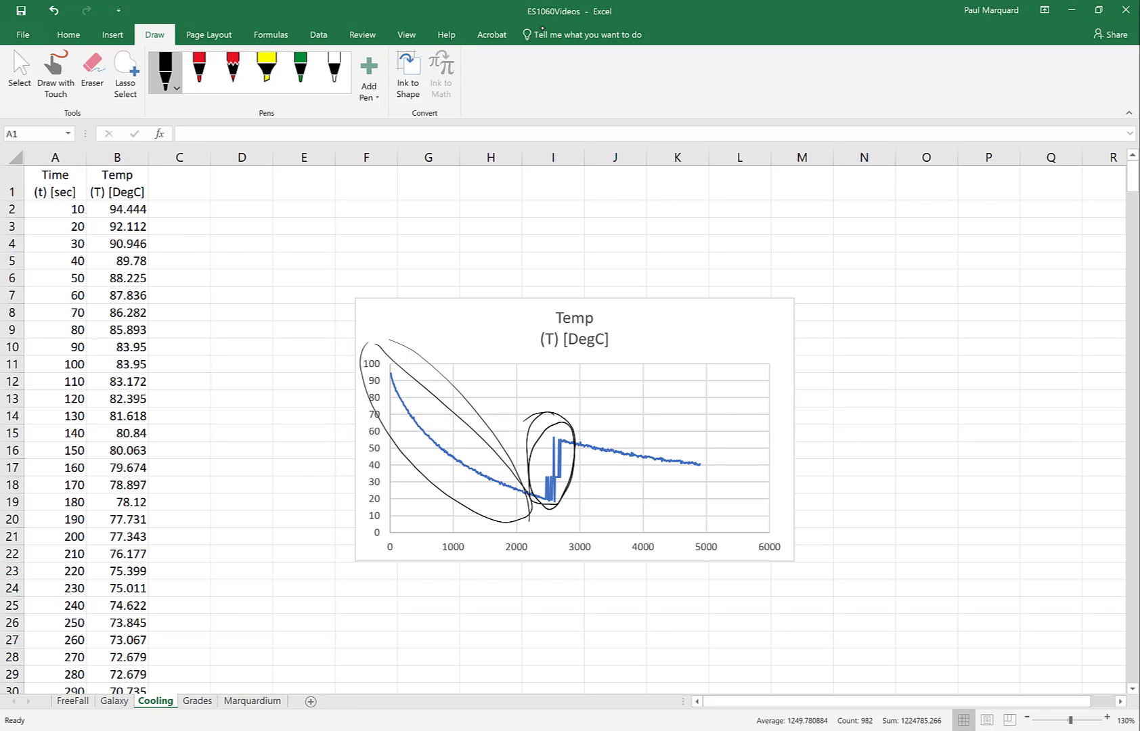
Sketch a container marked hot above and cool below with a probe inside, and trace the temperature jump on the chart
mouse_move(218, 267)
left_mouse_down()
mouse_move(247, 396)
mouse_move(325, 267)
left_mouse_up()
mouse_move(238, 264)
left_mouse_down()
mouse_move(251, 294)
mouse_move(260, 281)
mouse_move(276, 298)
mouse_move(293, 281)
left_mouse_up()
mouse_move(237, 359)
left_mouse_down()
mouse_move(234, 371)
mouse_move(270, 365)
mouse_move(282, 382)
left_mouse_up()
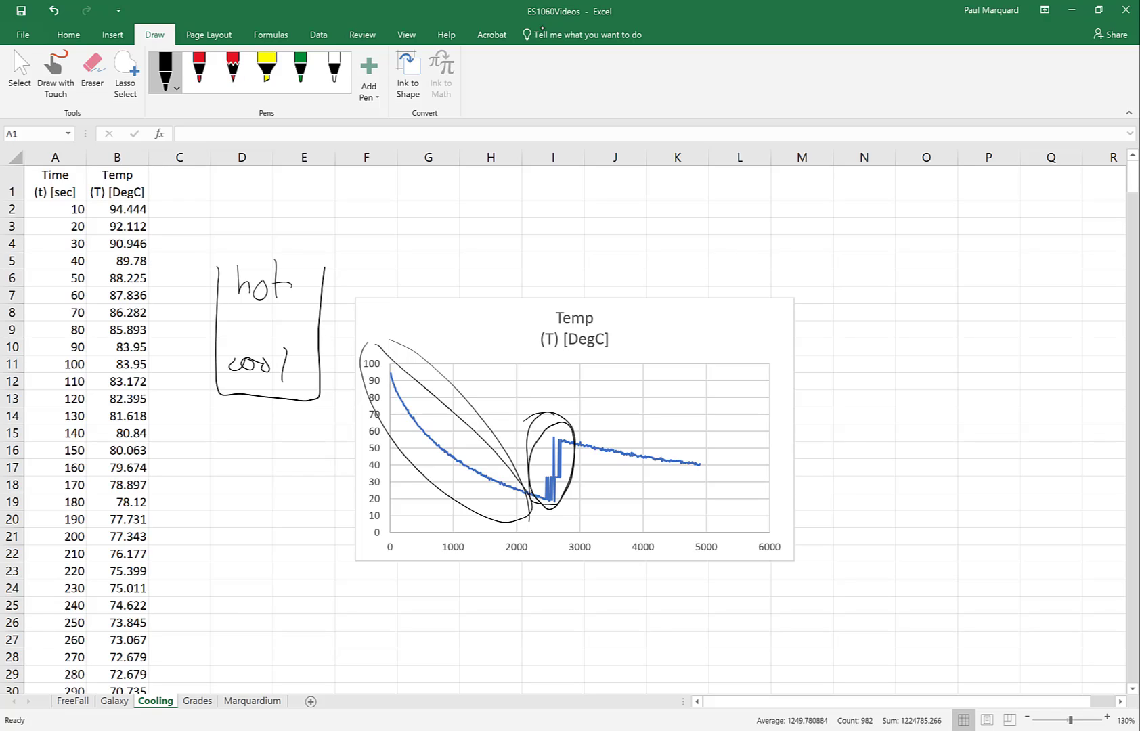
mouse_move(326, 215)
left_mouse_down()
mouse_move(306, 389)
mouse_move(306, 274)
mouse_move(322, 213)
left_mouse_up()
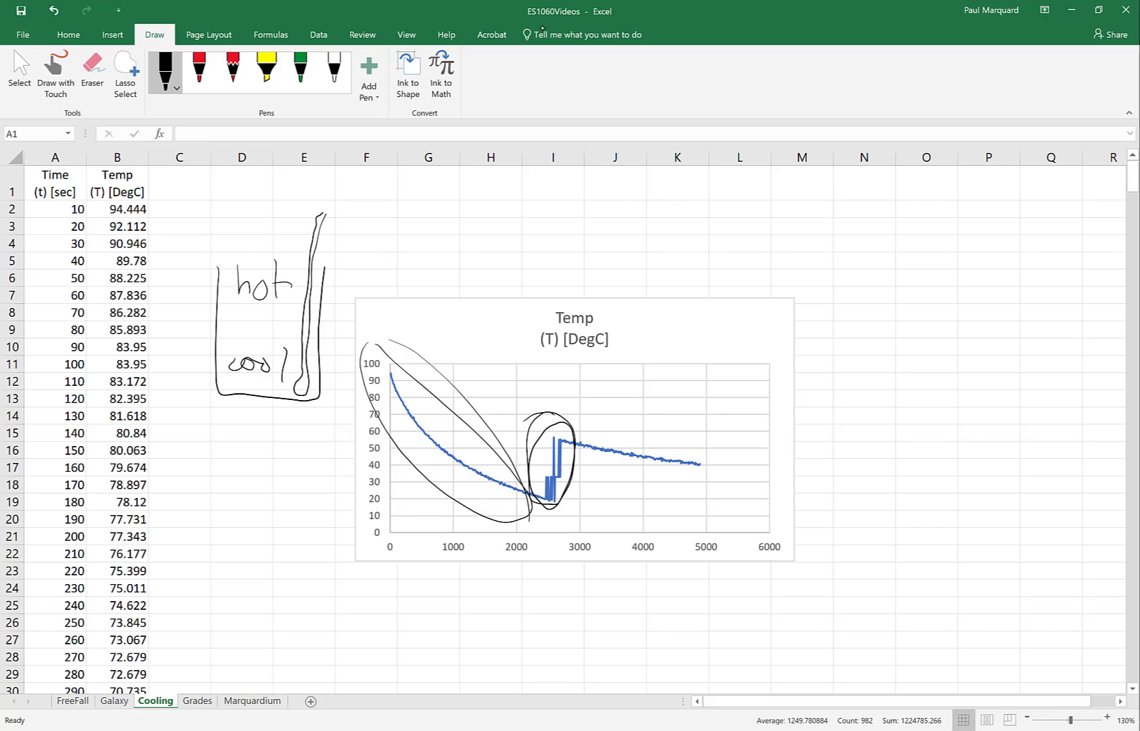
mouse_move(547, 515)
left_mouse_down()
mouse_move(548, 403)
mouse_move(566, 443)
left_mouse_up()
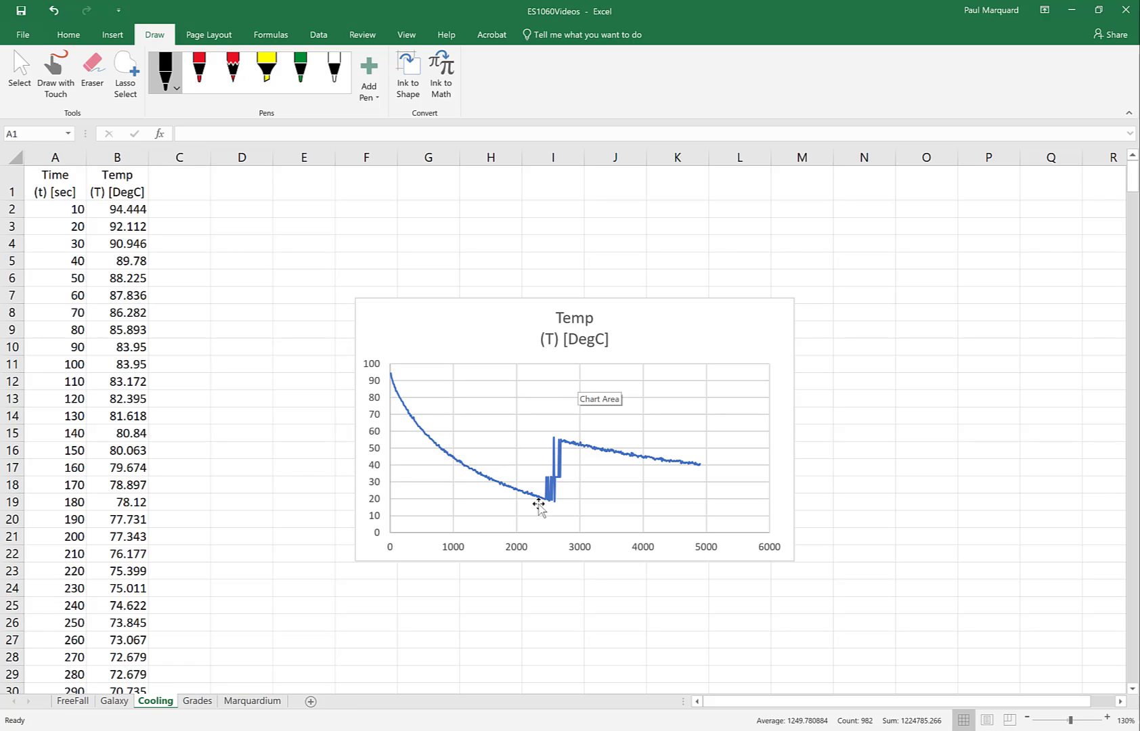
Plot only the initial cooling data, A1:B238, as a second scatter chart with smooth lines and inspect a point on its curve
mouse_move(541, 501)
left_click_drag(57, 192, 98, 642)
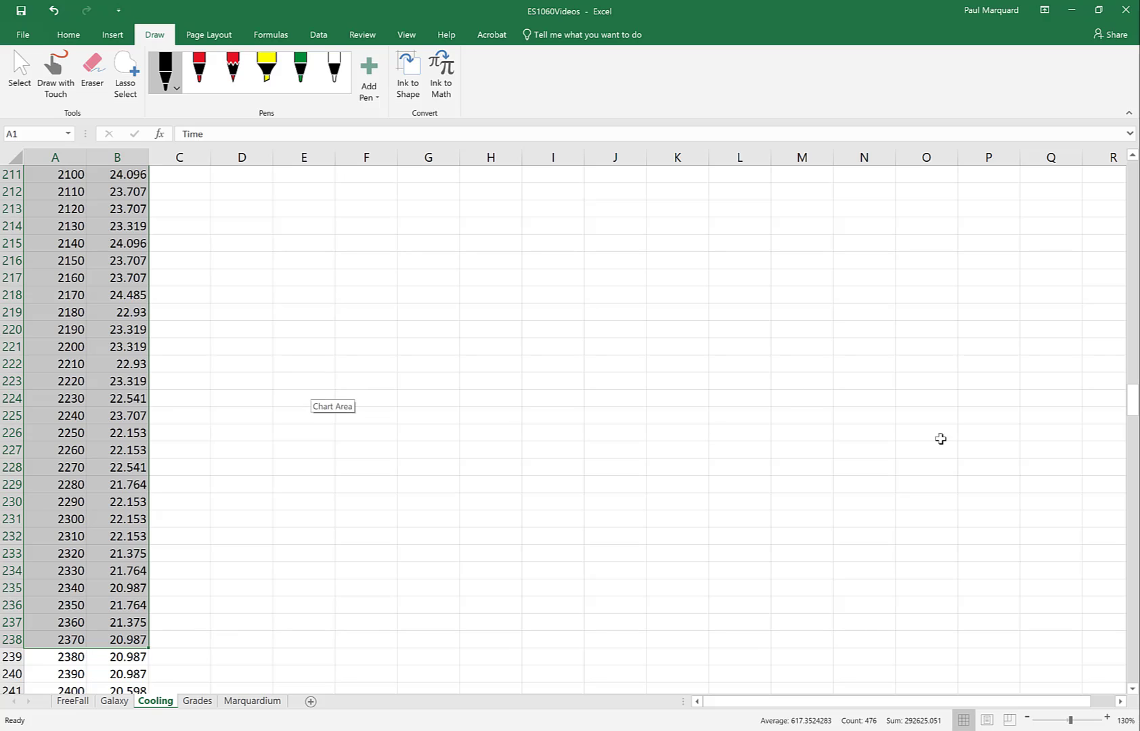
left_click_drag(1133, 405, 1134, 178)
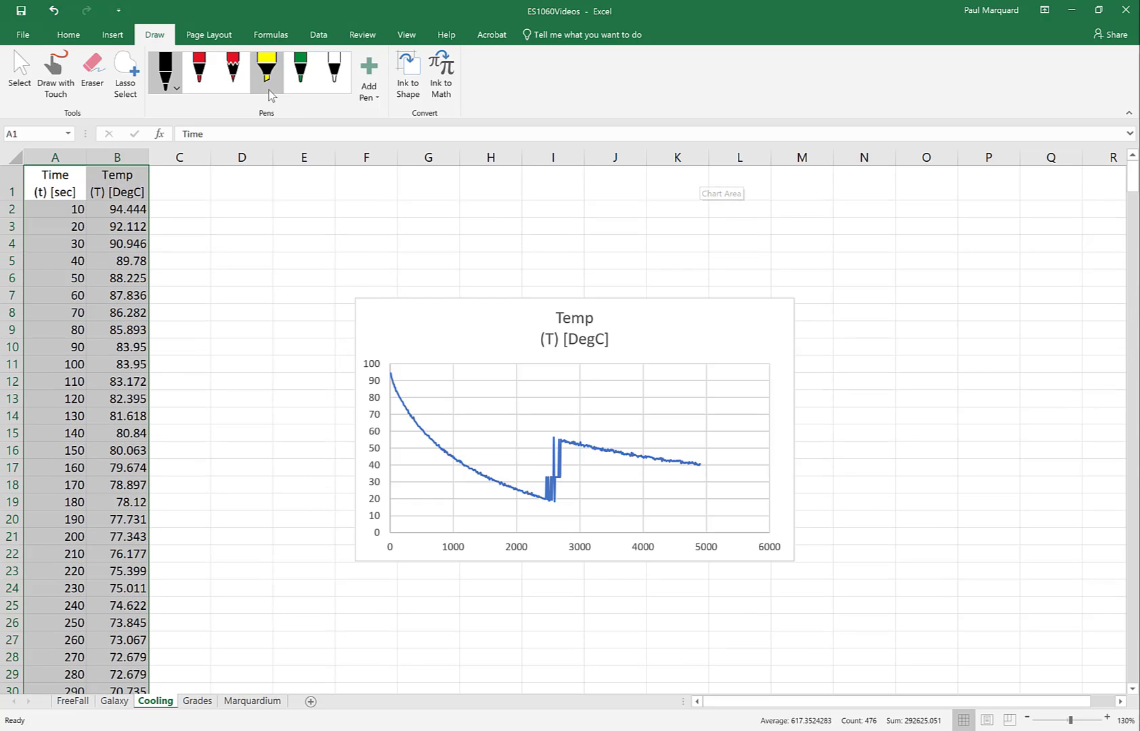
left_click(110, 35)
left_click(501, 92)
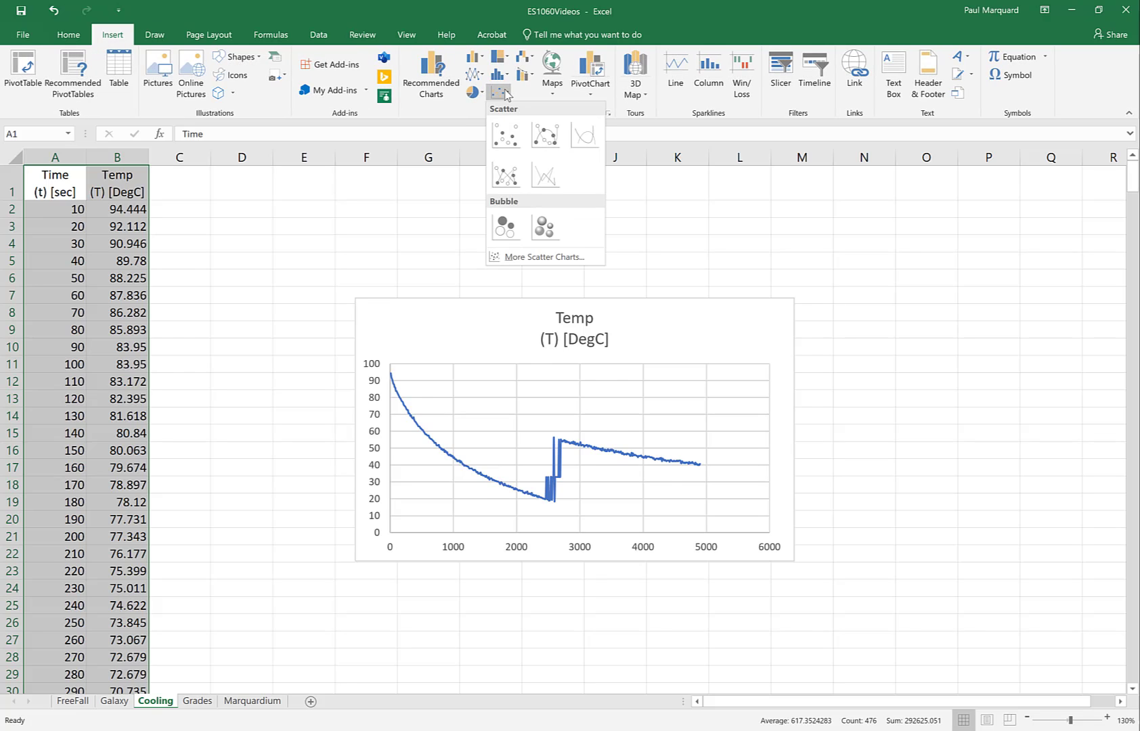
left_click(584, 136)
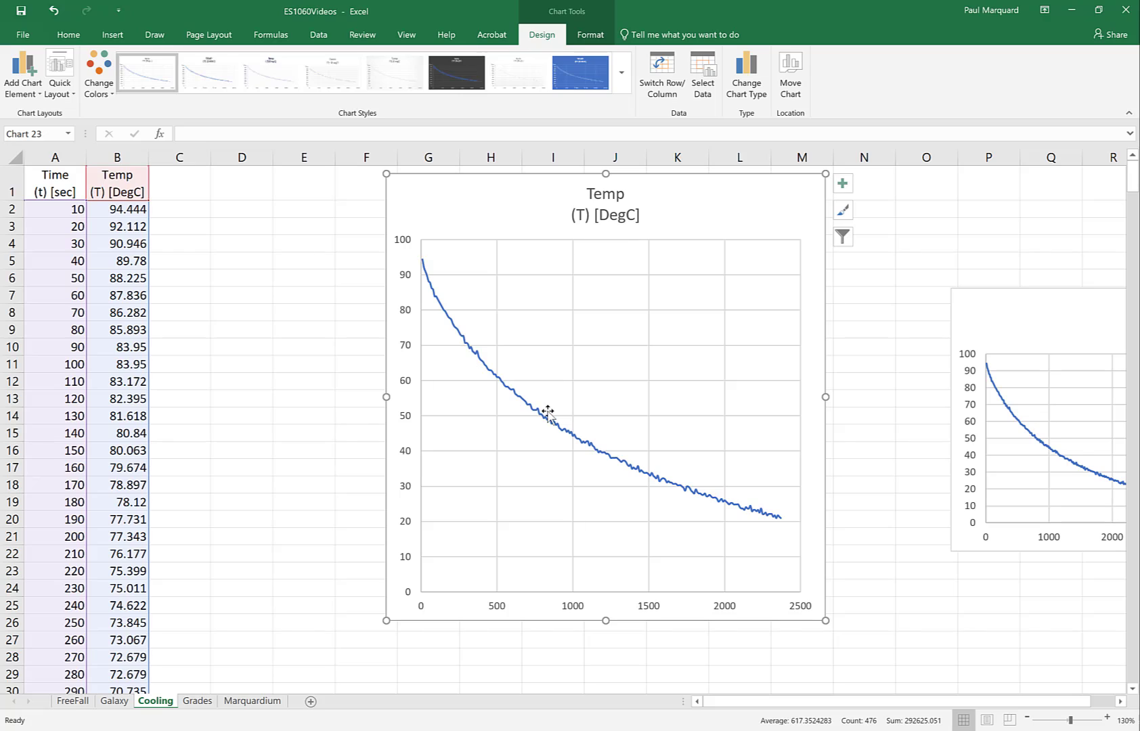
mouse_move(738, 511)
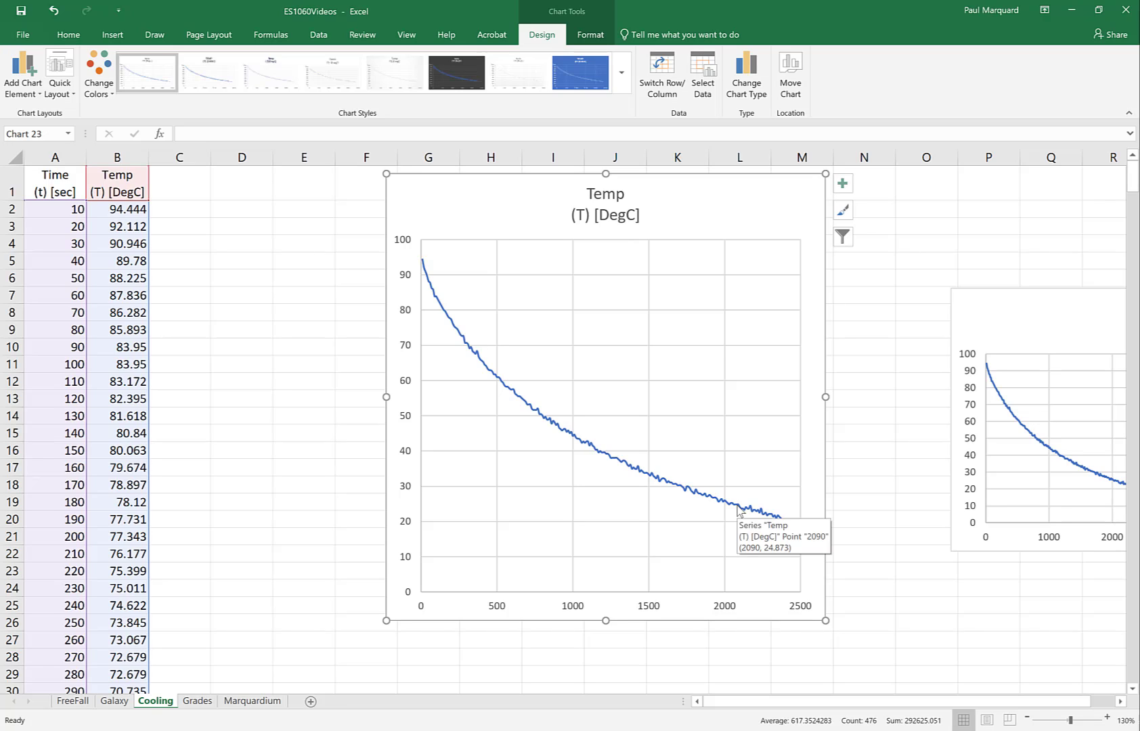
left_click(738, 511)
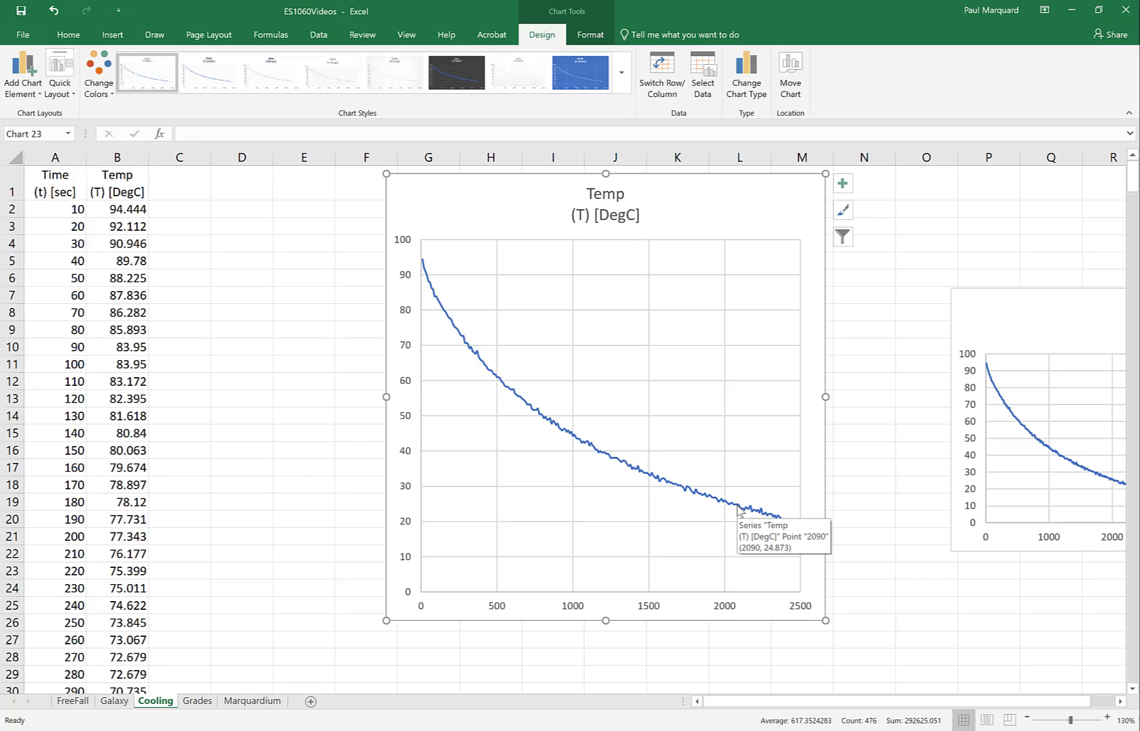
Plot Pressure against Temperature from A3:B18 on the Marquardium sheet as a markers-only scatter chart
left_click(237, 701)
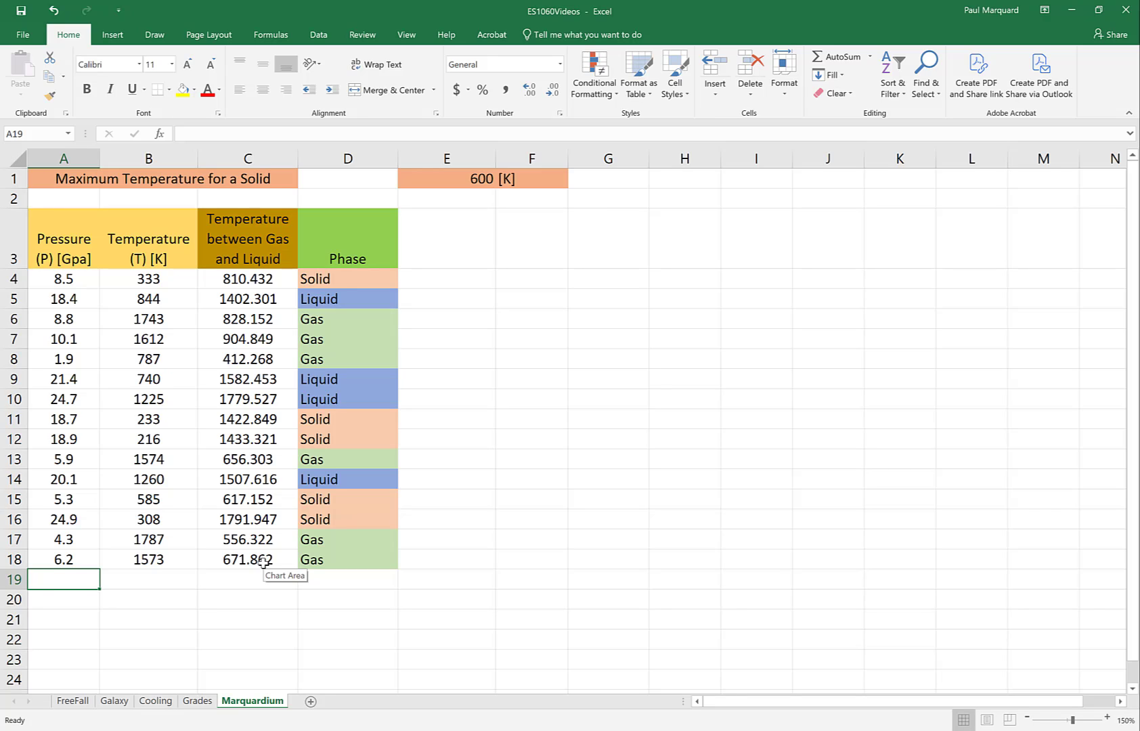
left_click(66, 250)
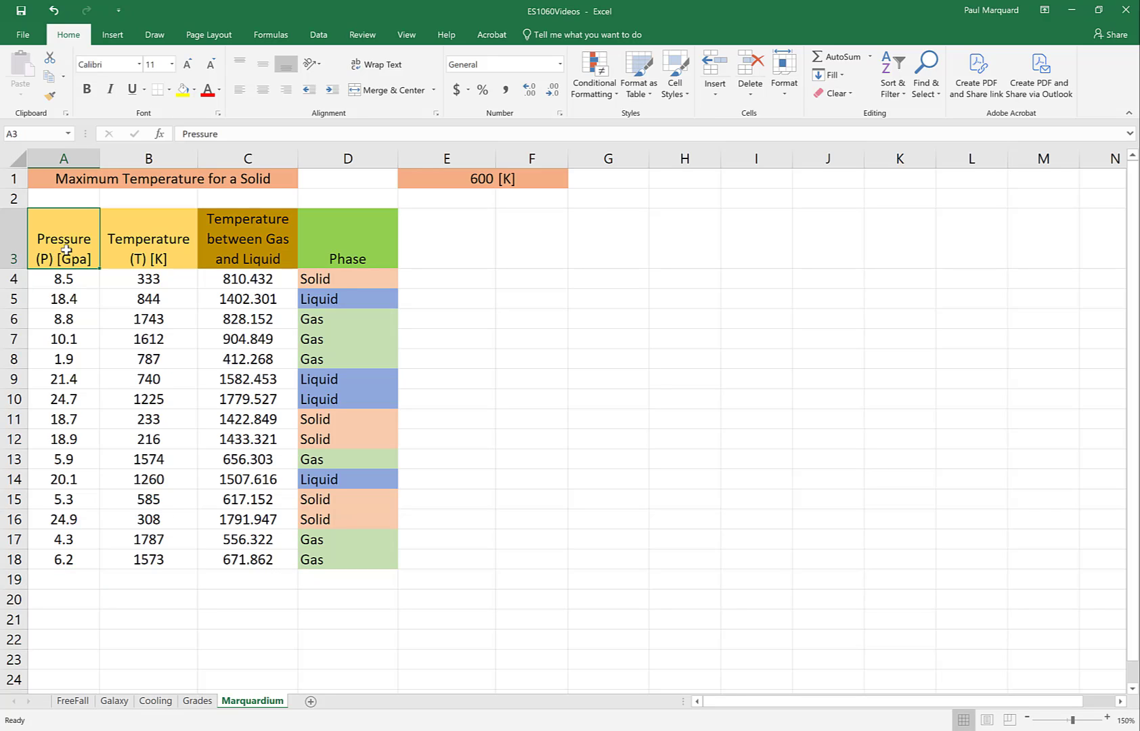
mouse_move(66, 250)
left_mouse_down()
mouse_move(149, 288)
mouse_move(151, 562)
left_mouse_up()
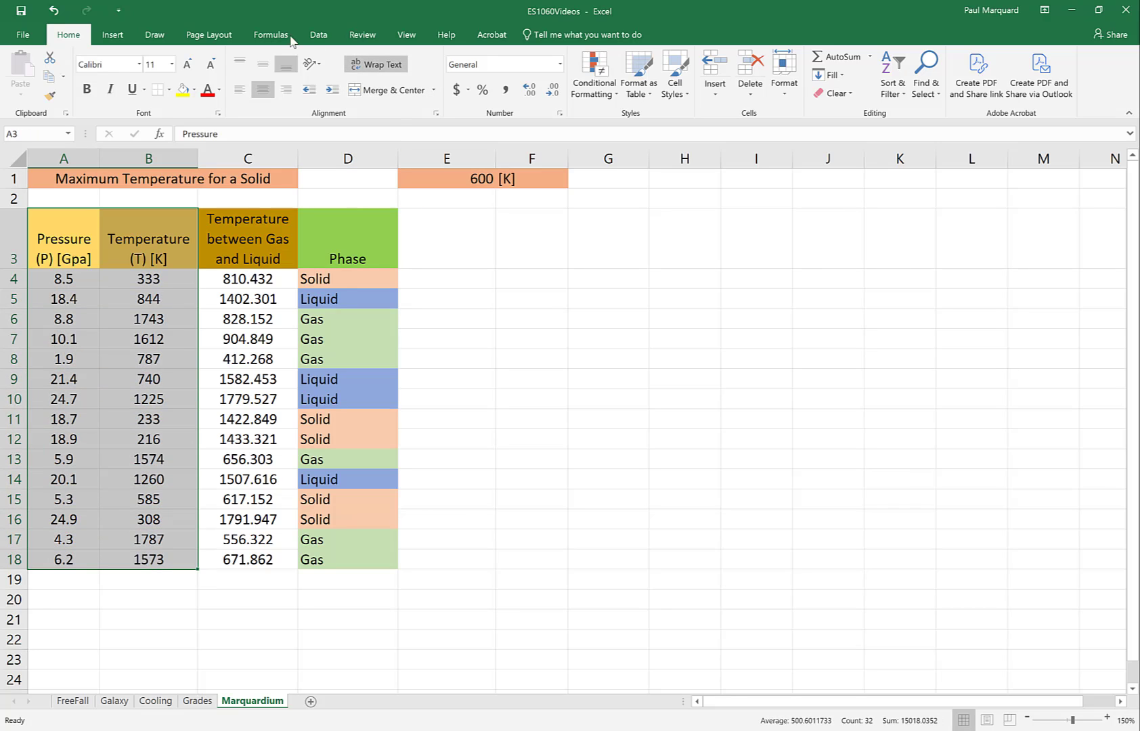
left_click(120, 34)
left_click(508, 93)
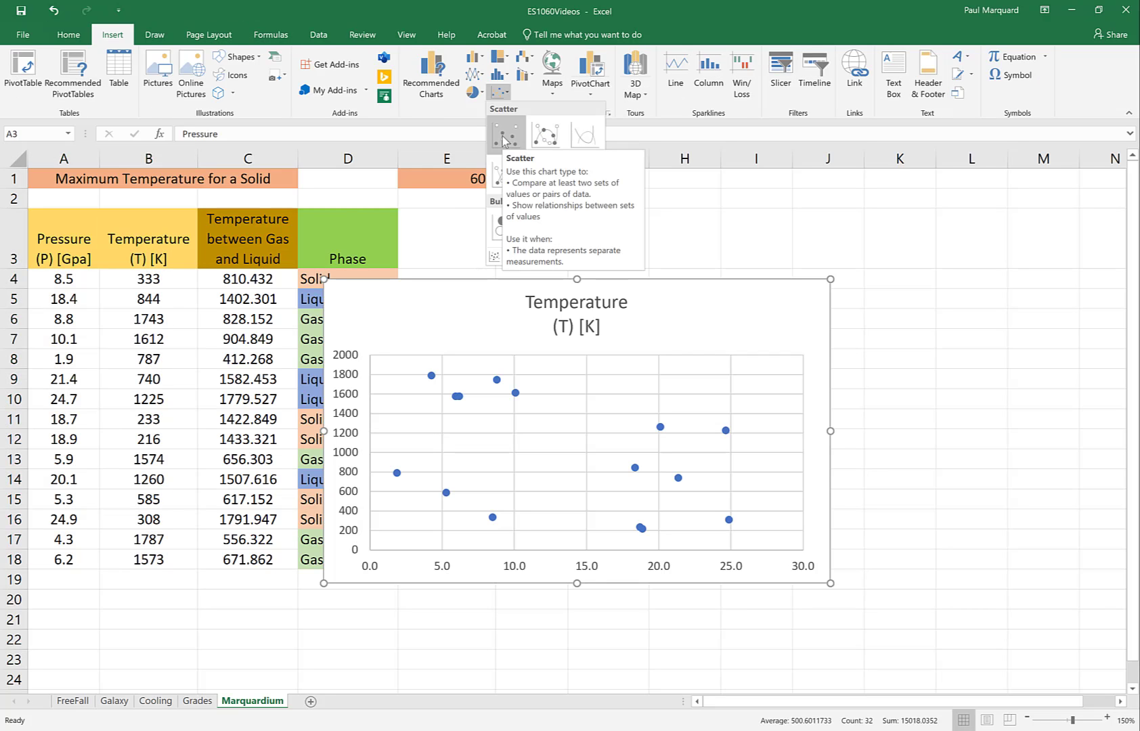
left_click(503, 137)
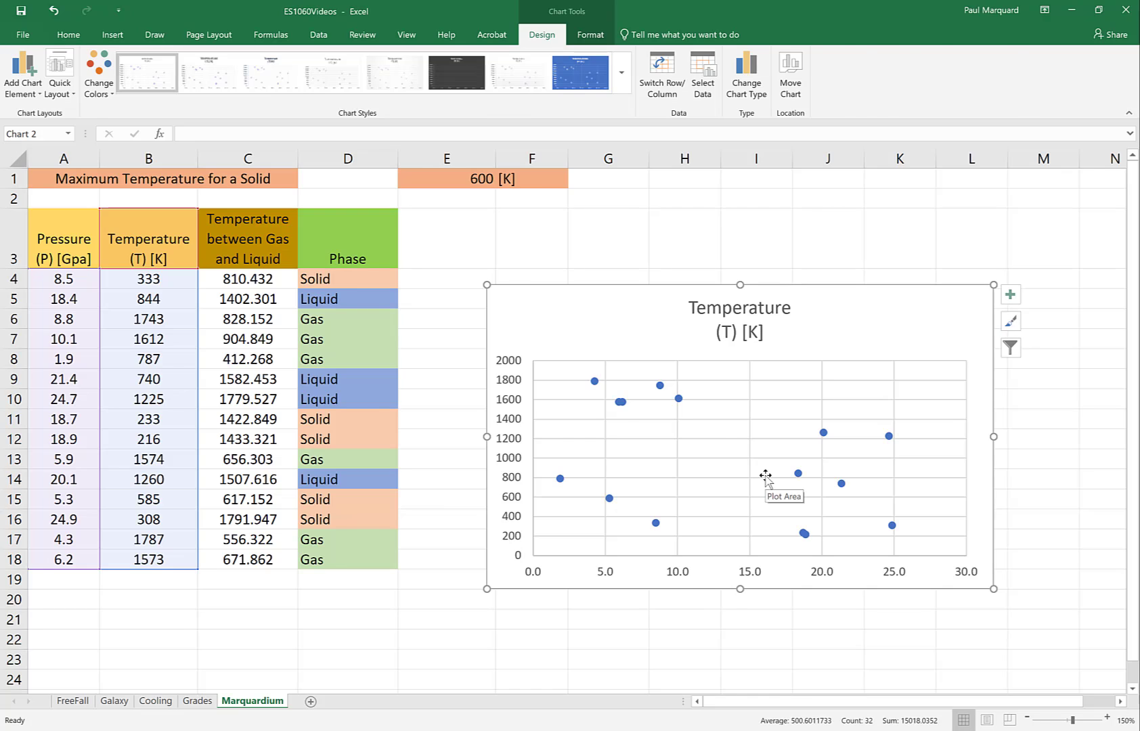
Using the PhaseDiagram document in Word as reference, draw an orange horizontal line across the Marquardium chart in Excel at 600 K
key("alt+Tab")
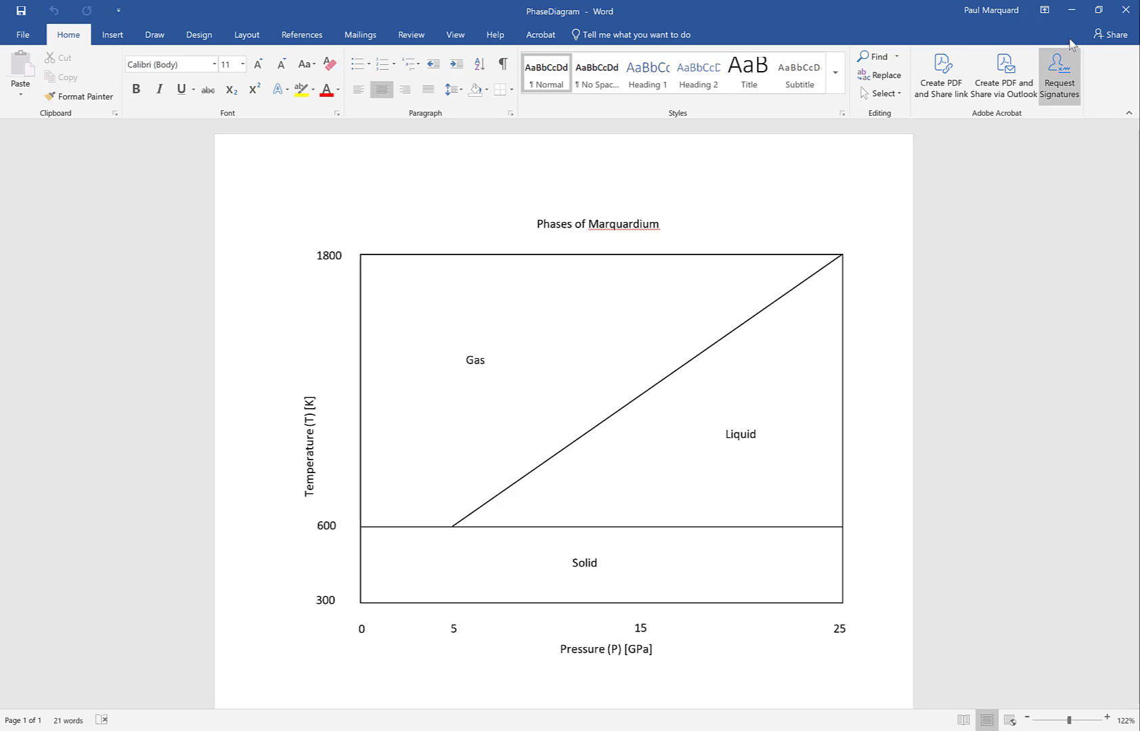
left_click(1071, 11)
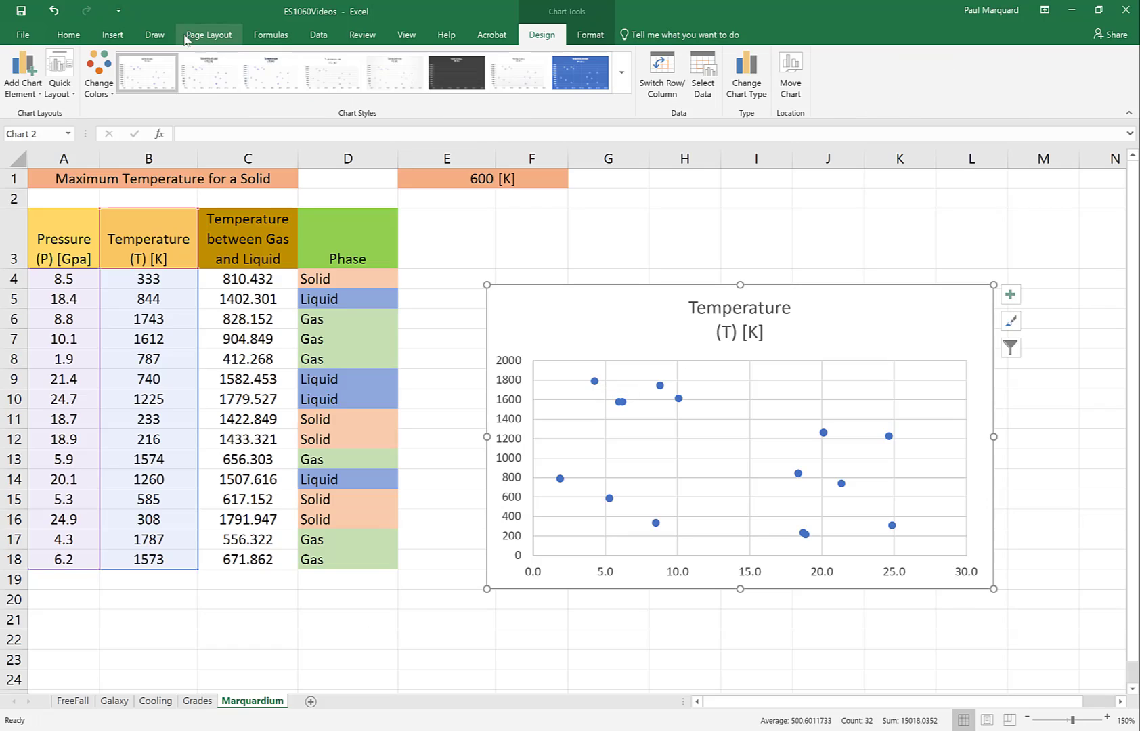
left_click(112, 34)
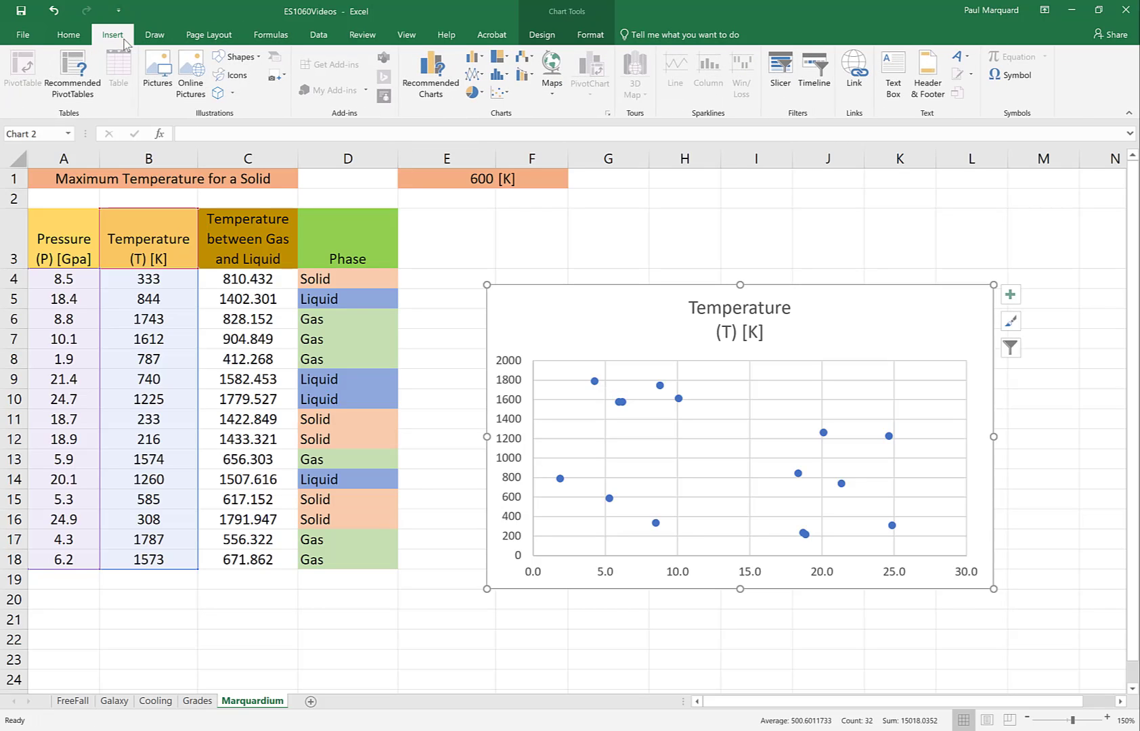
left_click(232, 61)
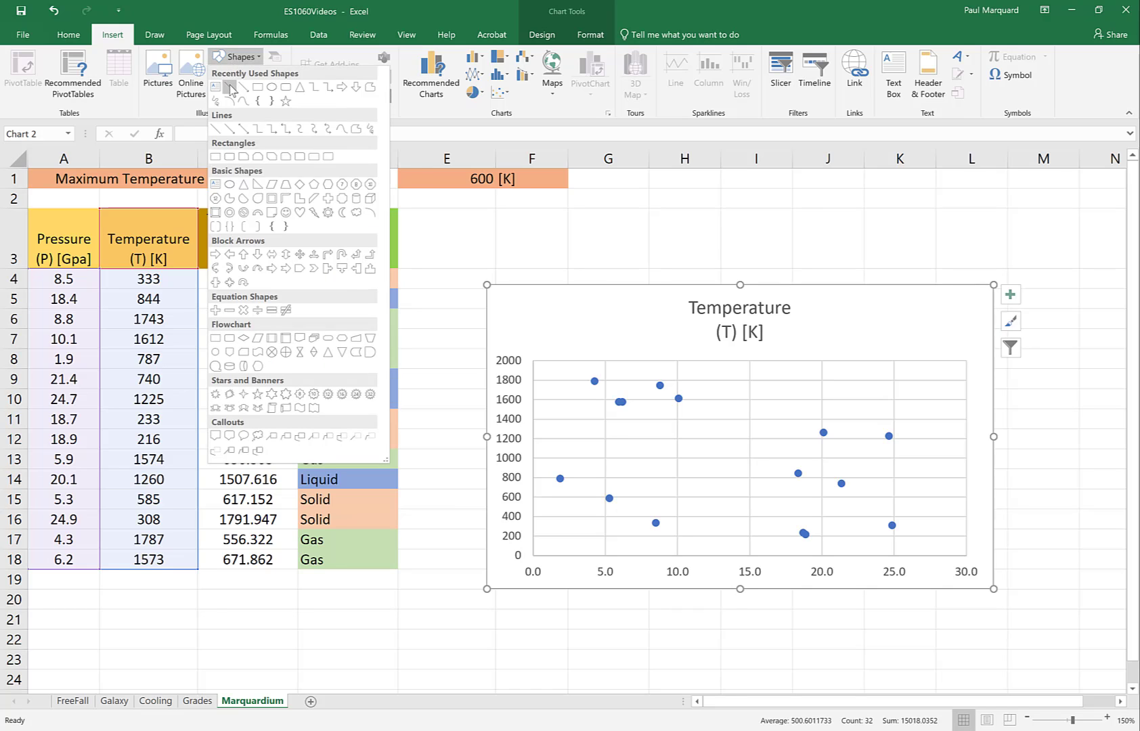
left_click(230, 87)
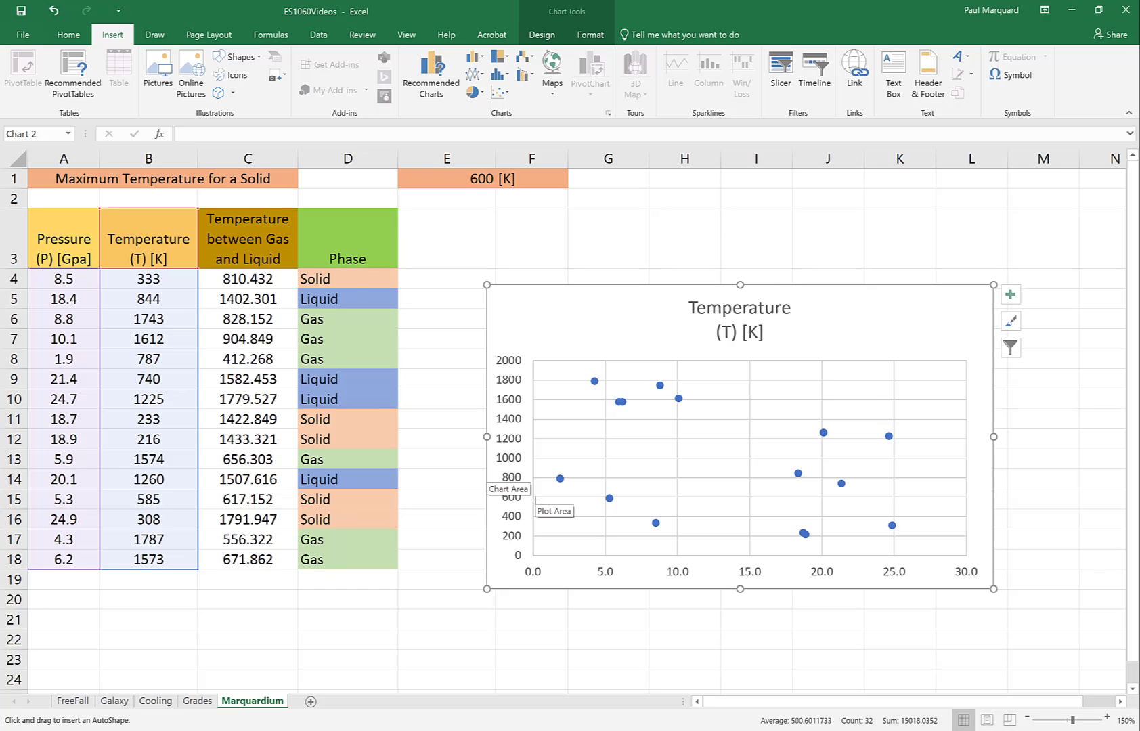
left_click_drag(534, 497, 966, 497)
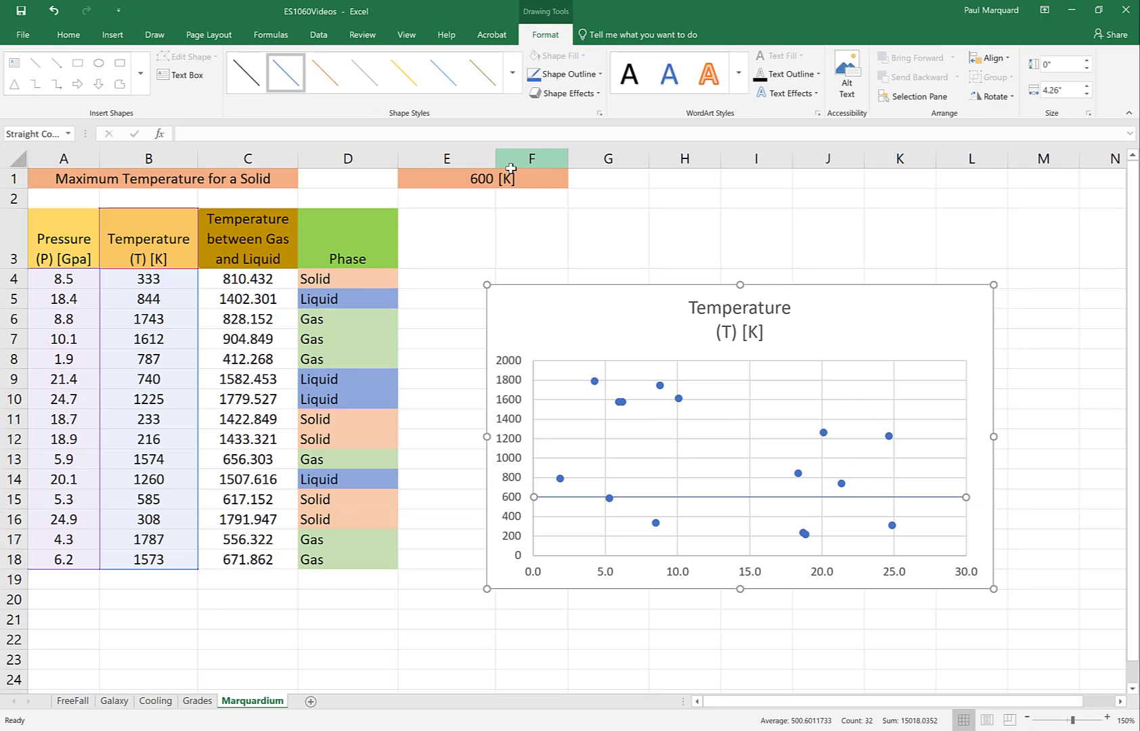
left_click(541, 73)
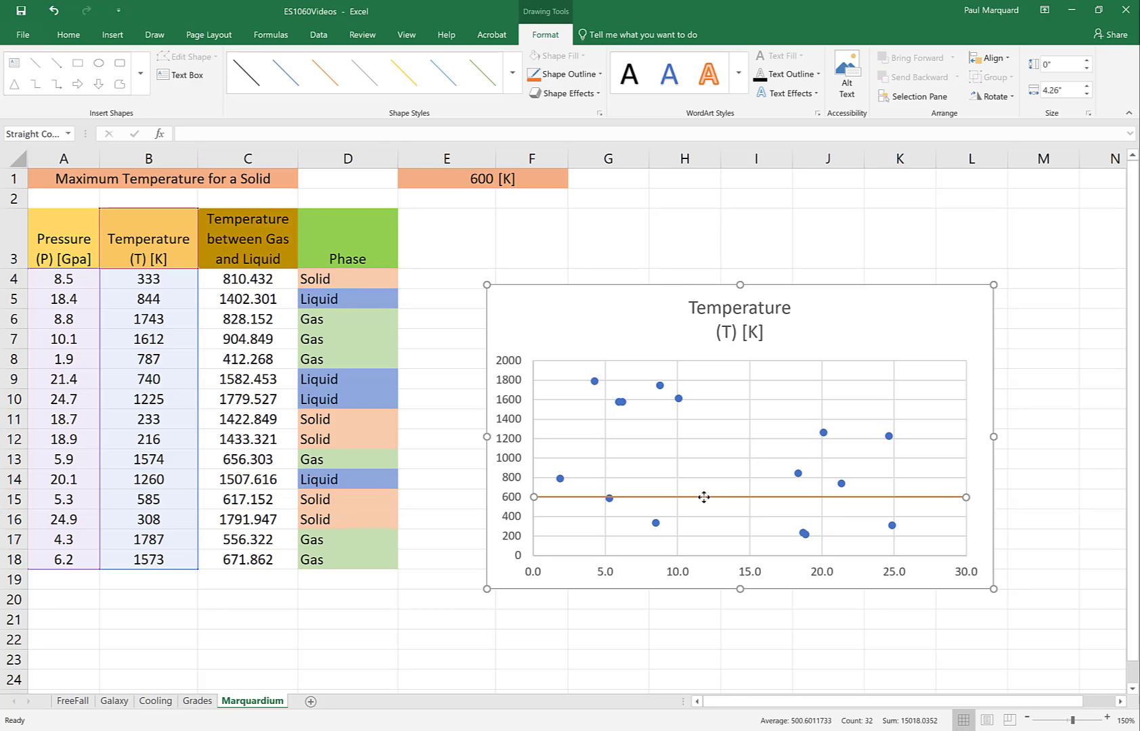
Duplicate the orange line and reposition its ends to run from 5 GPa, 600 K to about 25 GPa, 1800 K
left_click_drag(703, 497, 763, 476)
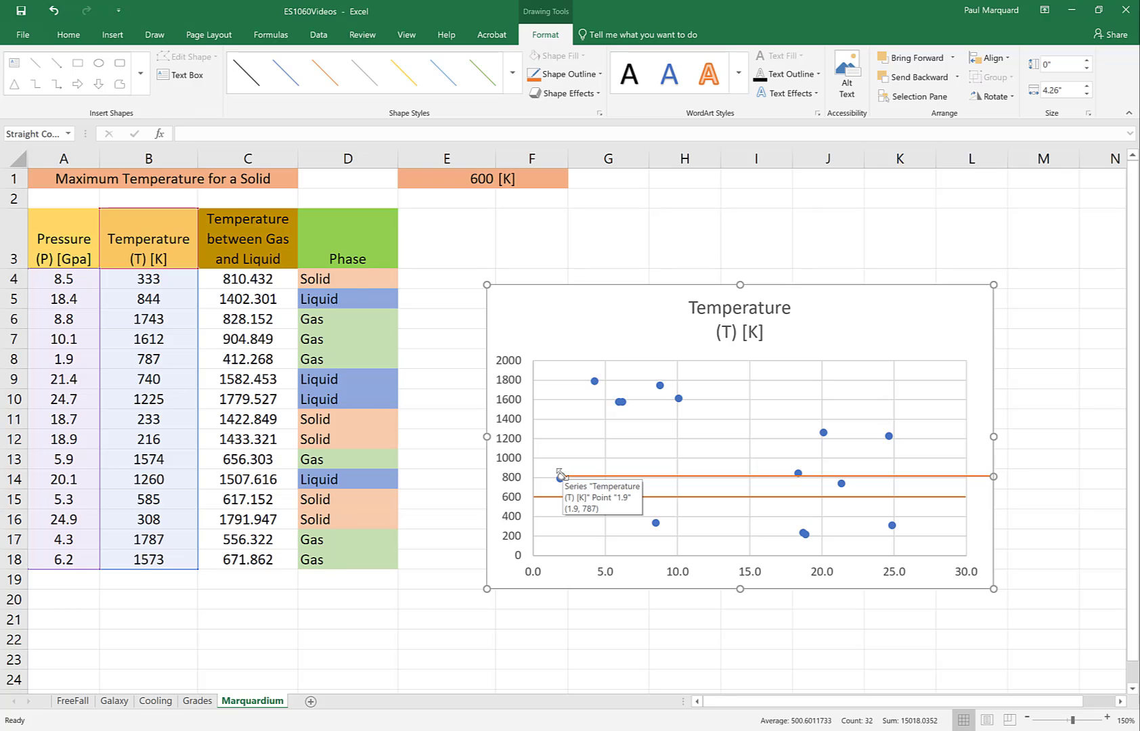
left_click_drag(559, 476, 605, 496)
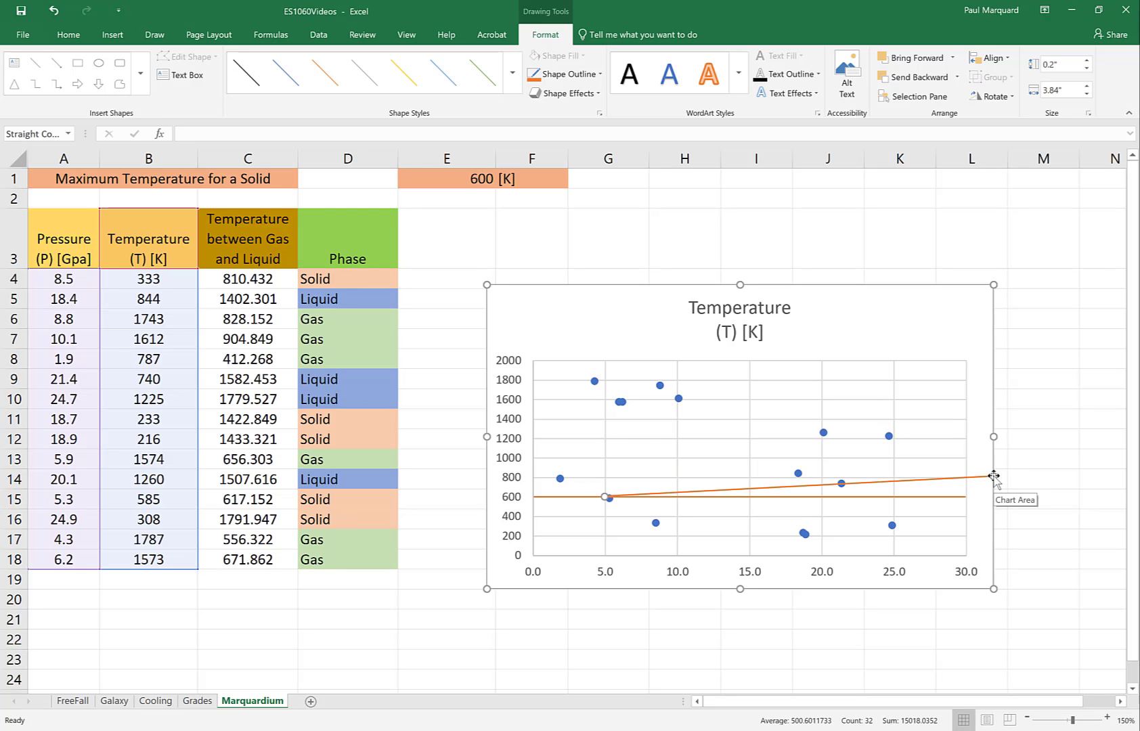
left_click(994, 476)
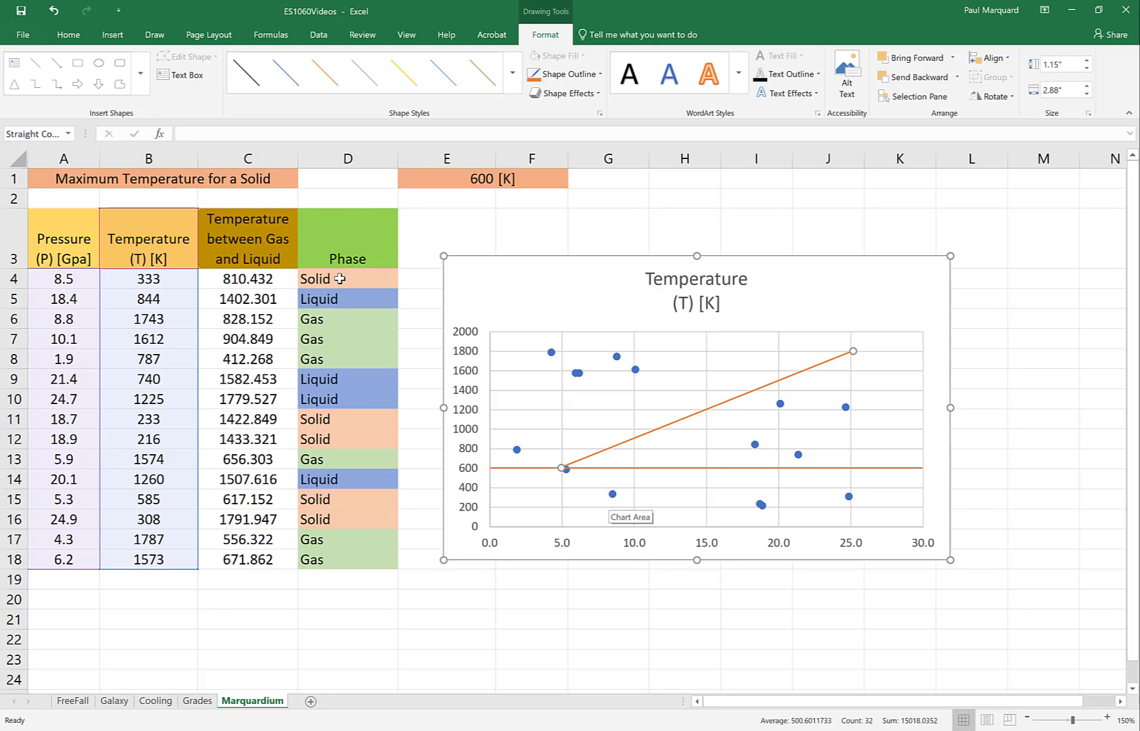
Examine the chart point at pressure 24.9 with its table row 16, and the Gas entries in the Phase column
left_click(849, 499)
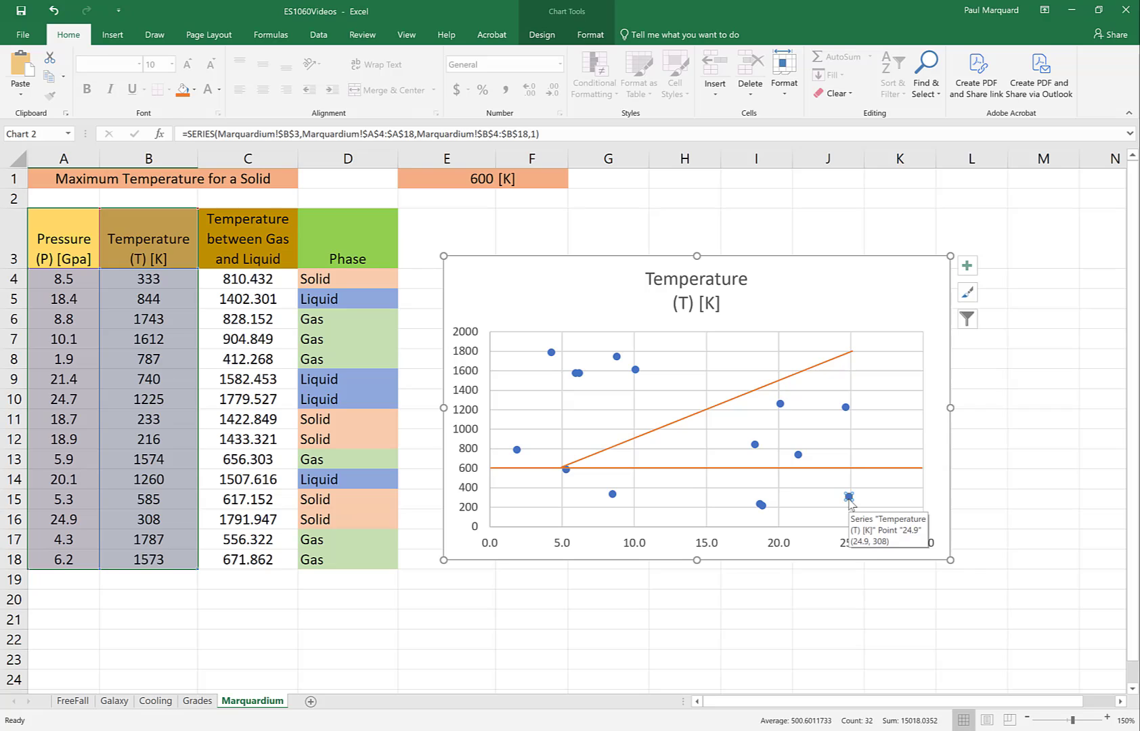
left_click_drag(68, 519, 123, 519)
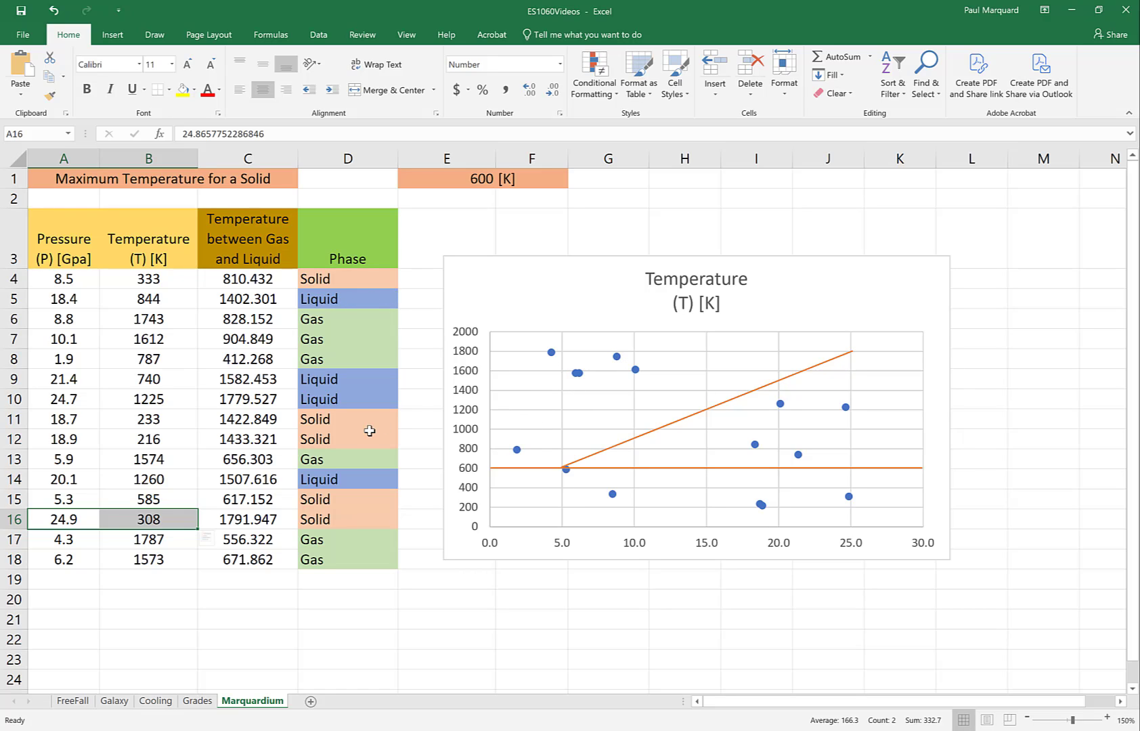
left_click_drag(321, 317, 327, 357)
left_click(325, 460)
left_click_drag(324, 540, 330, 556)
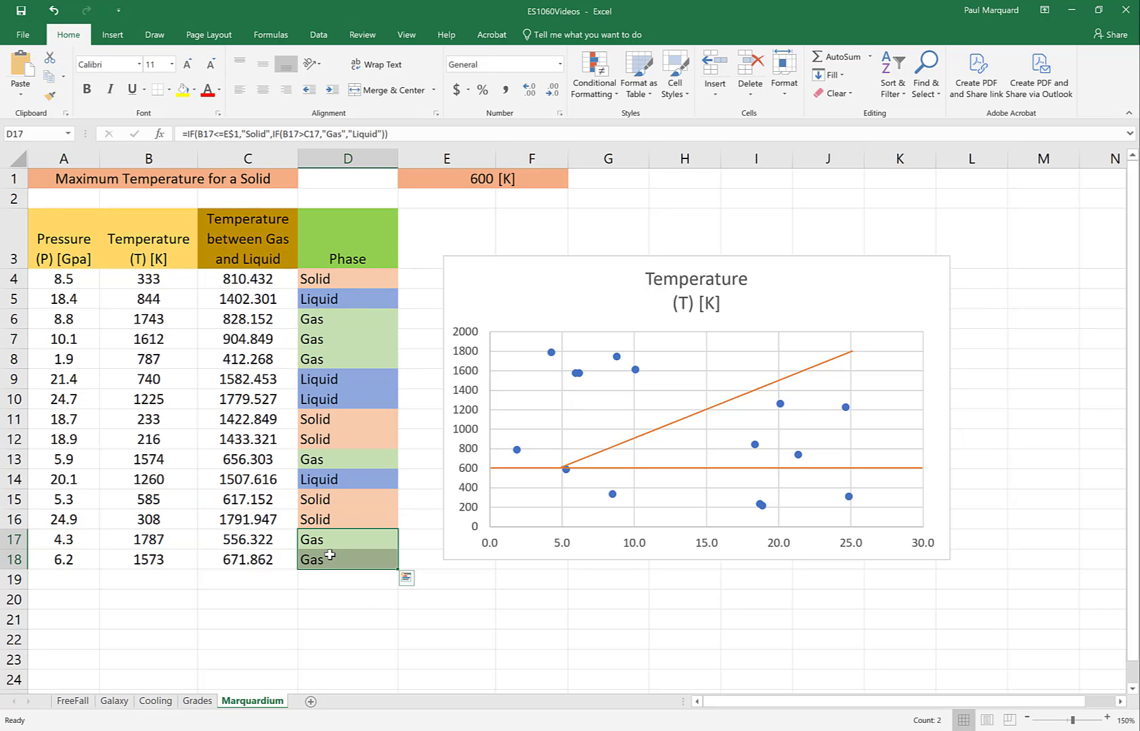